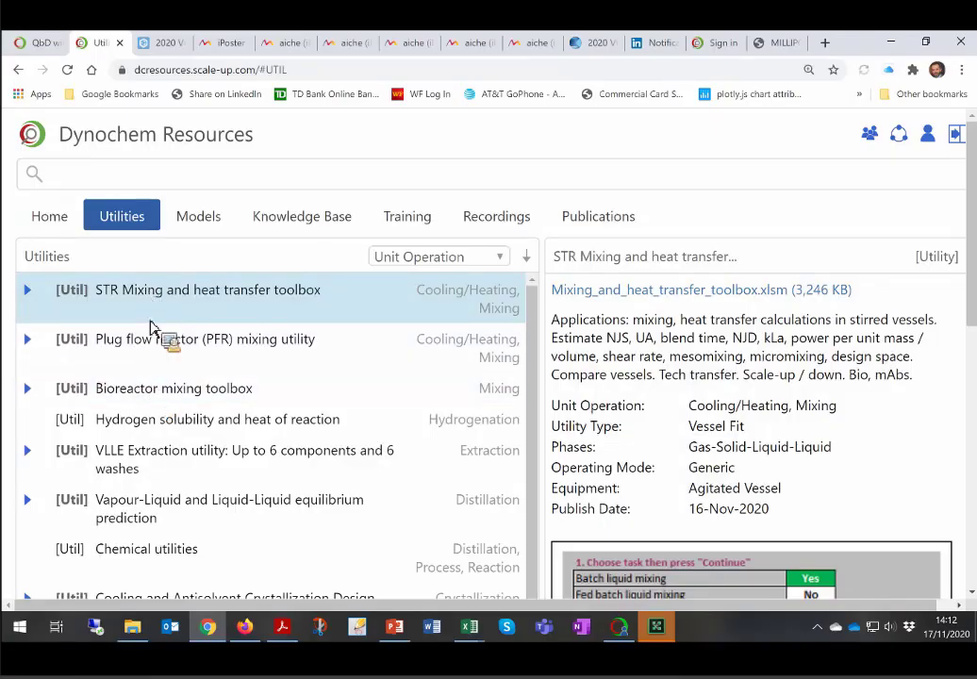
- Show the details of the Bioreactor mixing toolbox utility and point out its Bio_mixing_toolbox.xlsm file link
{"action": "left_click", "coordinate": [178, 359]}
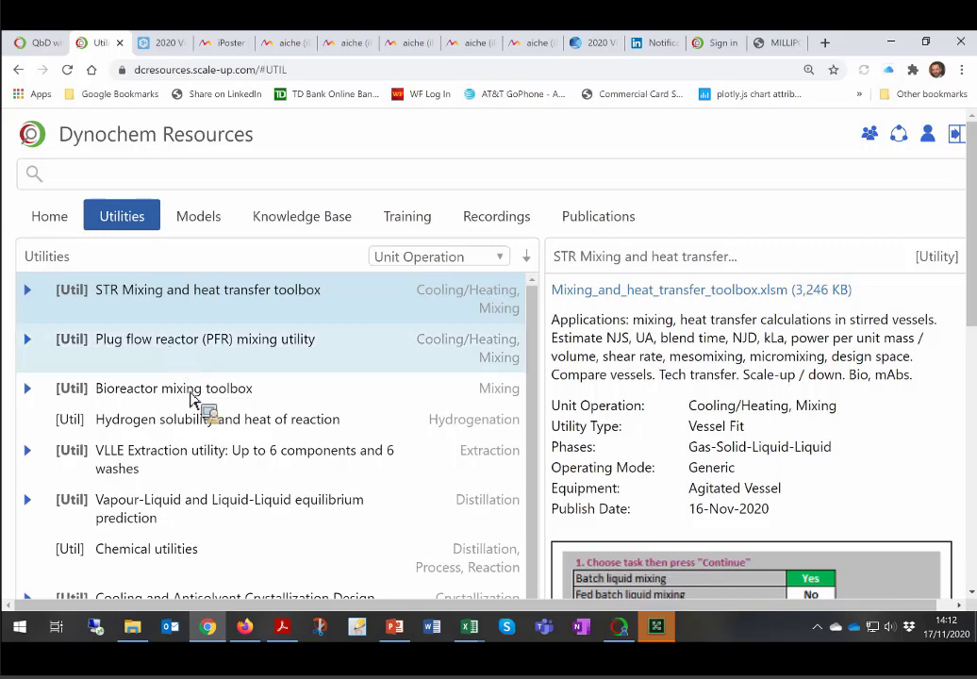
{"action": "left_click", "coordinate": [194, 398]}
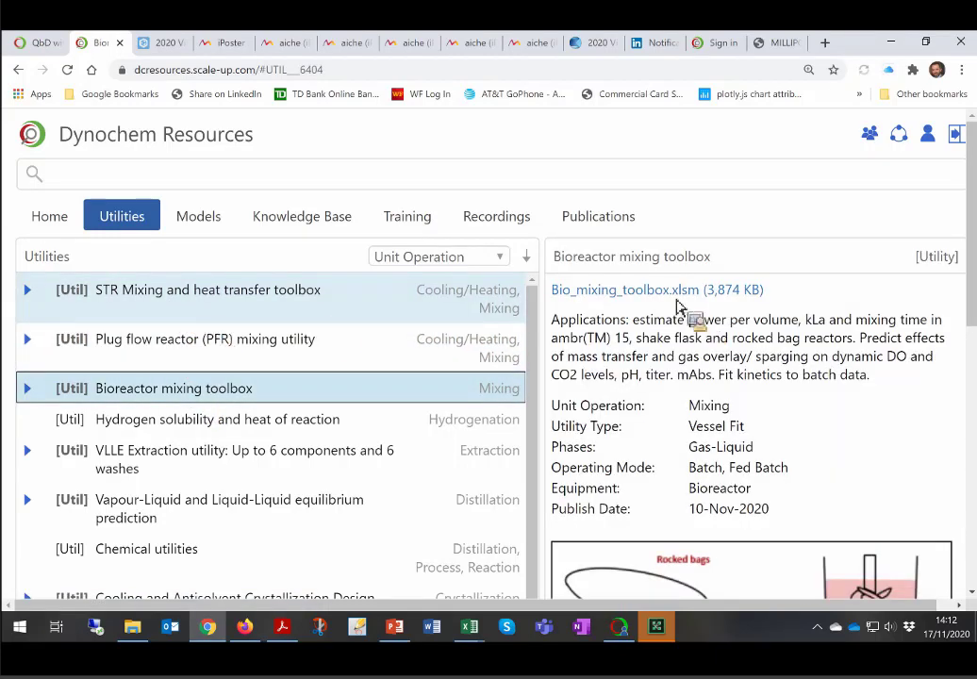
{"action": "left_click", "coordinate": [656, 295]}
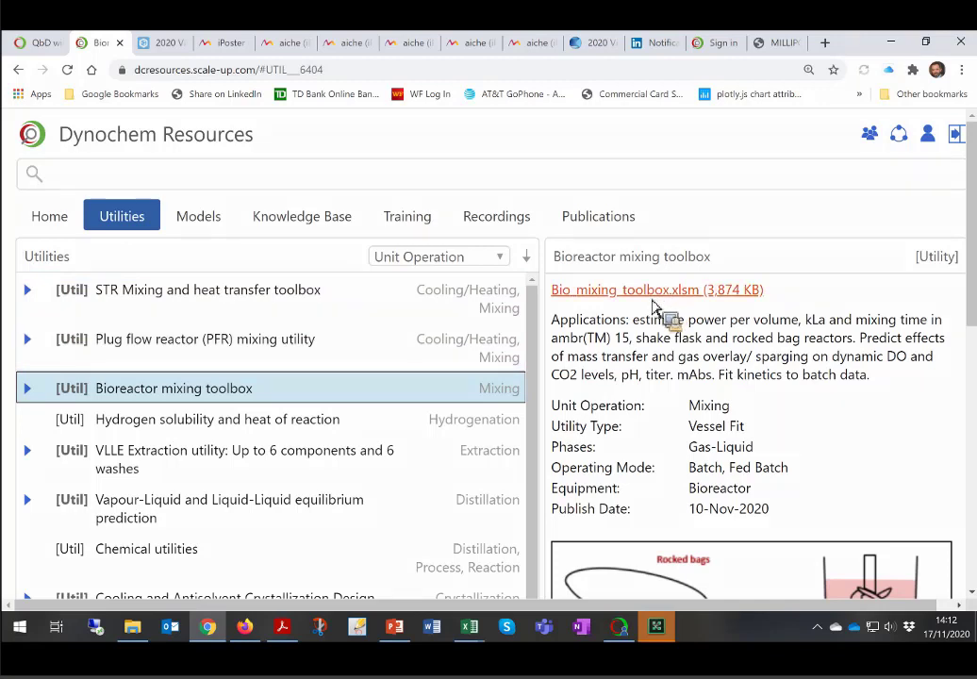
{"action": "left_click_drag", "start_coordinate": [622, 307], "coordinate": [795, 464]}
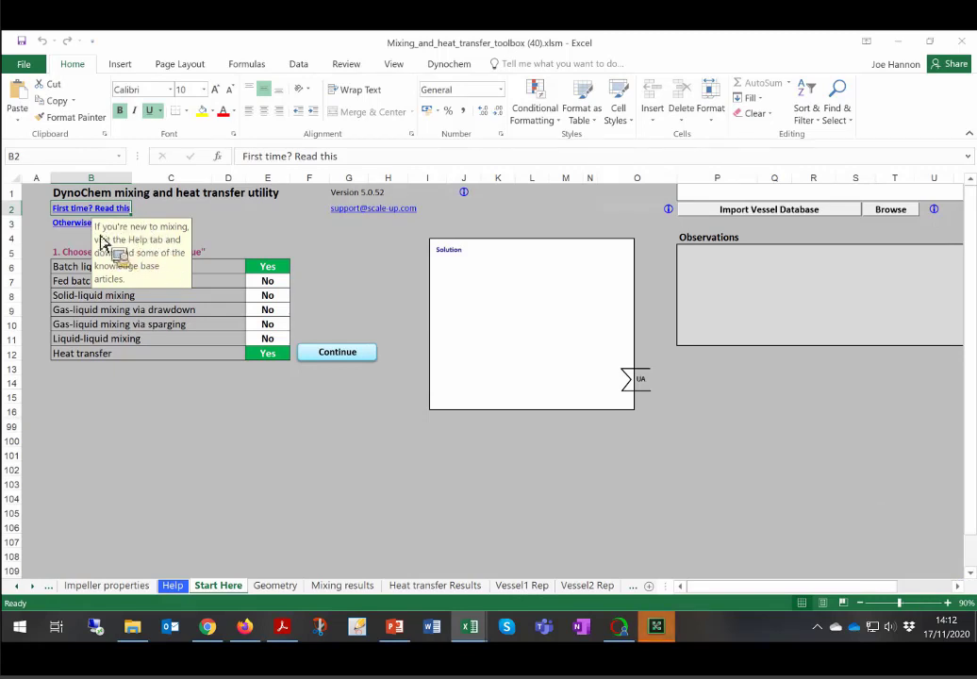
- In the Mixing_and_heat_transfer_toolbox workbook, set gas-liquid mixing via sparging to Yes and heat transfer to No, and continue to the vessel choices
{"action": "left_click", "coordinate": [282, 268]}
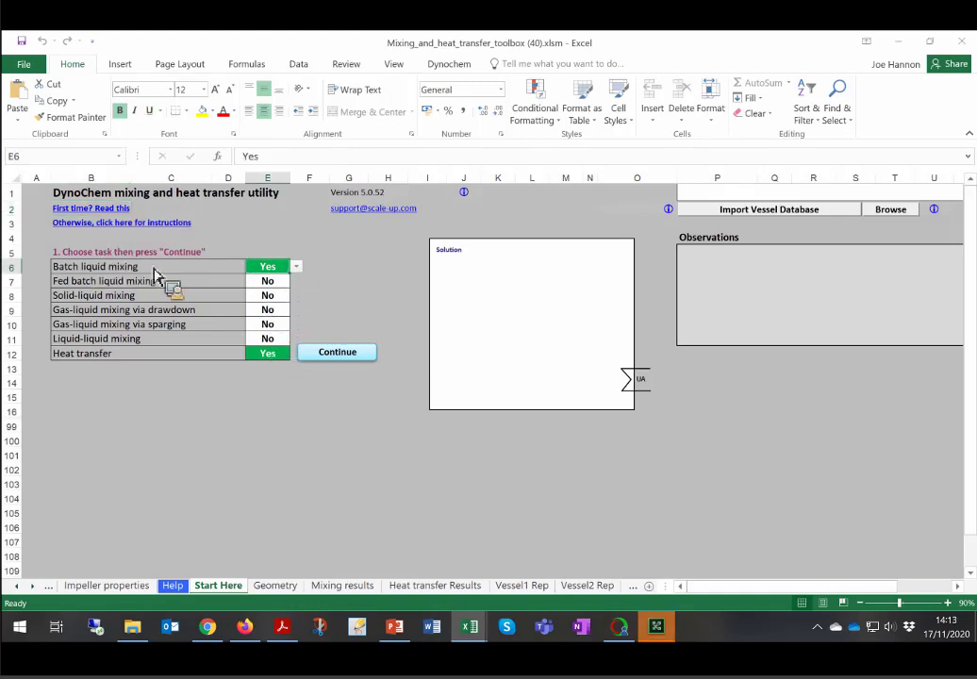
{"action": "left_click", "coordinate": [278, 324]}
{"action": "left_click", "coordinate": [295, 324]}
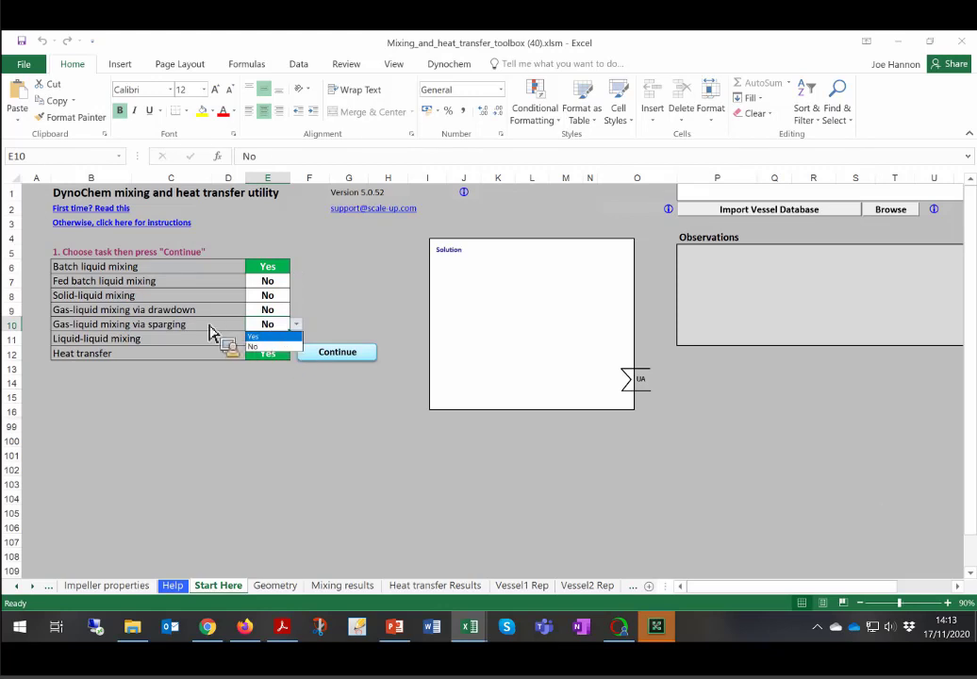
{"action": "key", "text": "Return"}
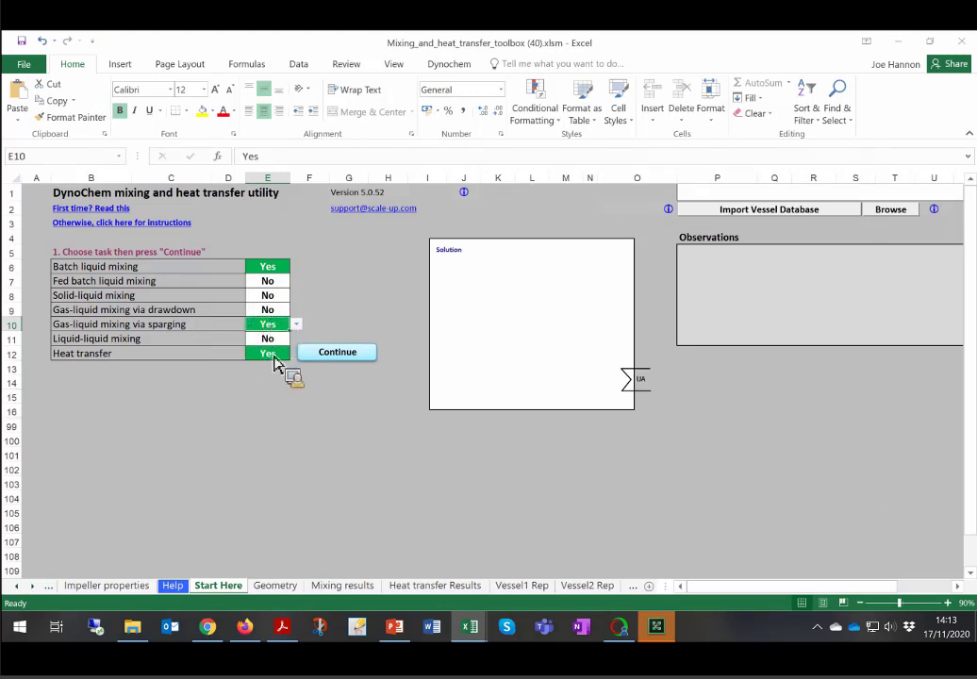
{"action": "left_click", "coordinate": [281, 354]}
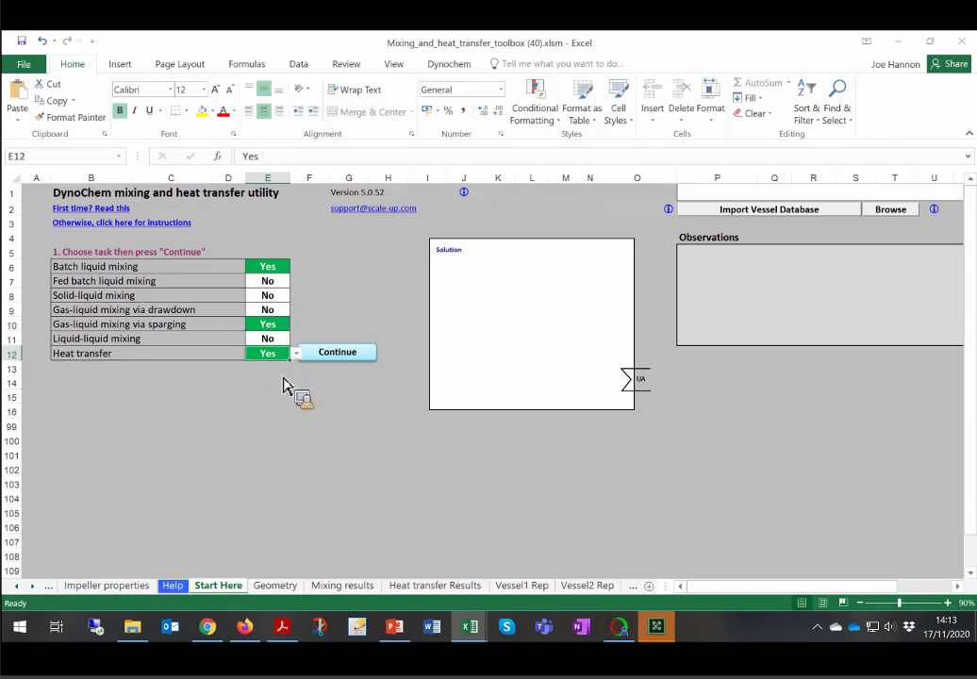
{"action": "left_click", "coordinate": [296, 355]}
{"action": "key", "text": "Return"}
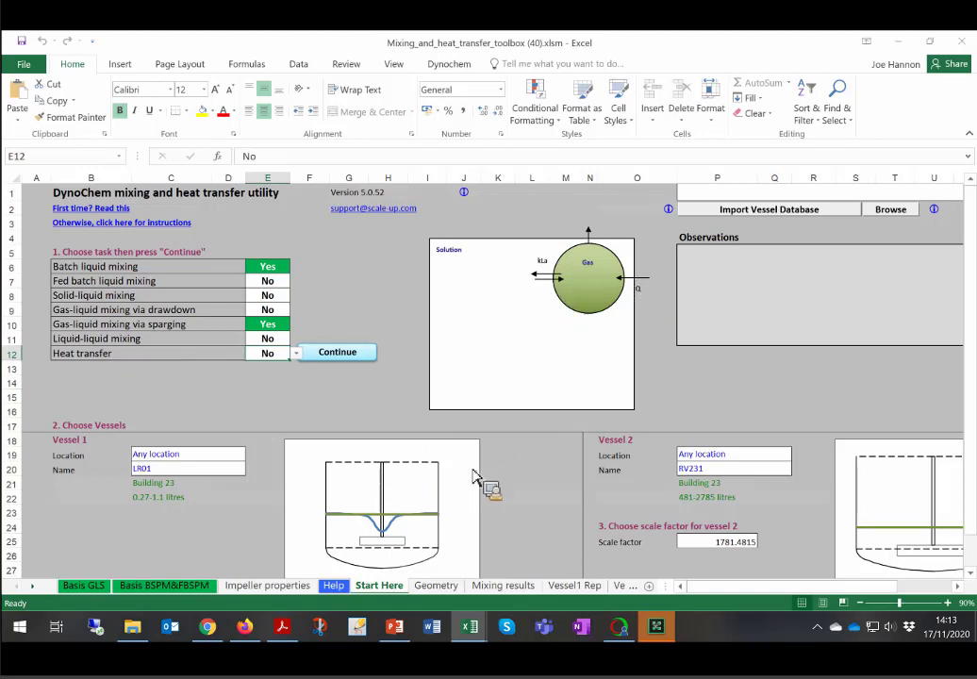
- Choose ambr 250 as vessel 1, keeping its location at Any location
{"action": "left_click", "coordinate": [175, 456]}
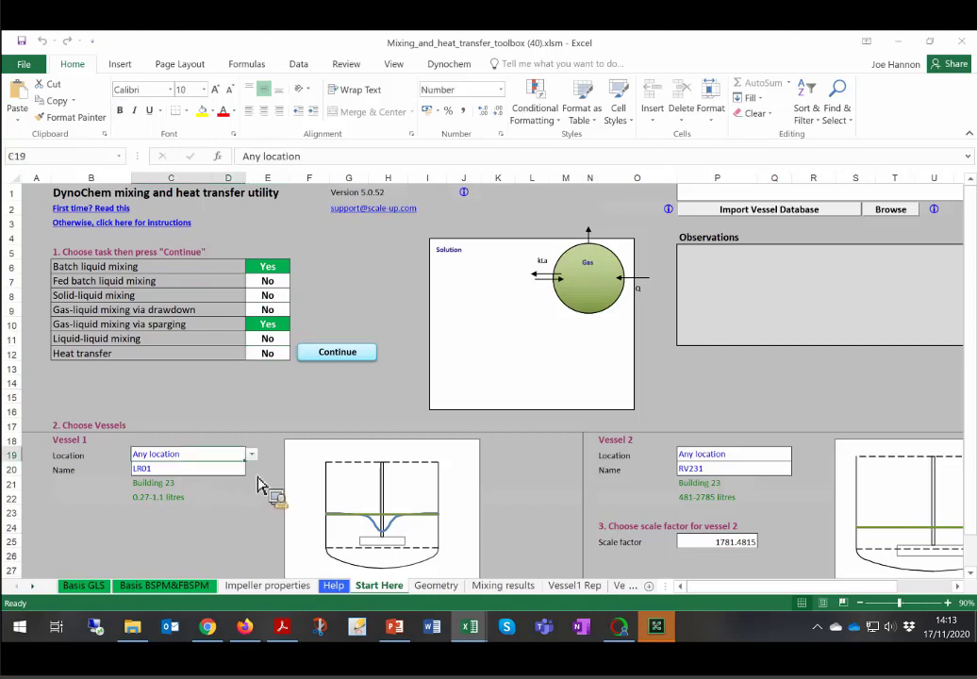
{"action": "left_click", "coordinate": [243, 469]}
{"action": "left_click", "coordinate": [252, 471]}
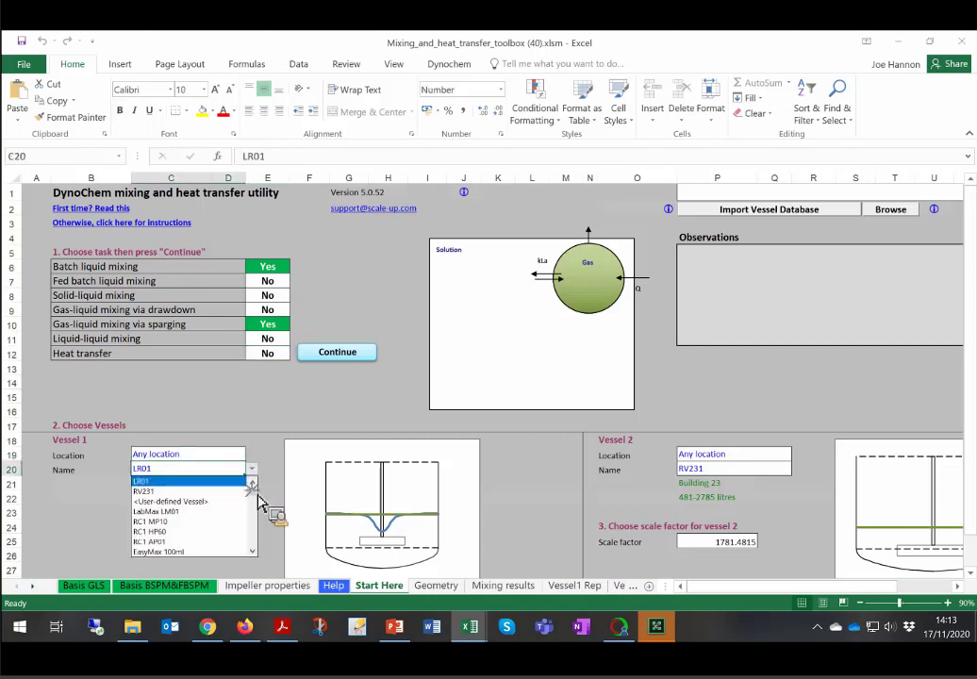
{"action": "left_click_drag", "start_coordinate": [255, 505], "coordinate": [236, 555]}
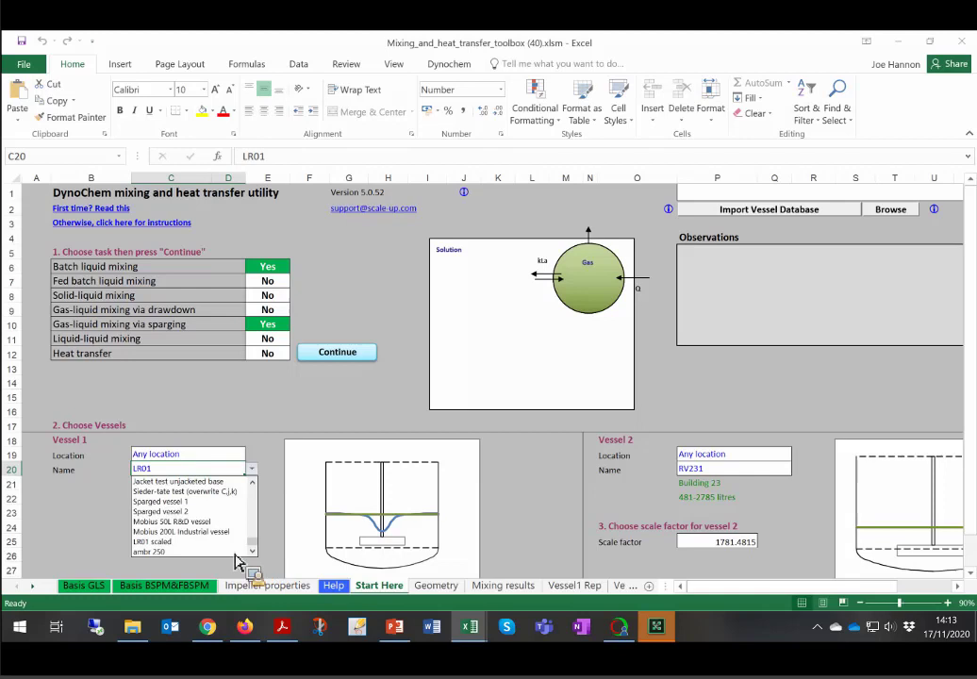
{"action": "left_click", "coordinate": [184, 552]}
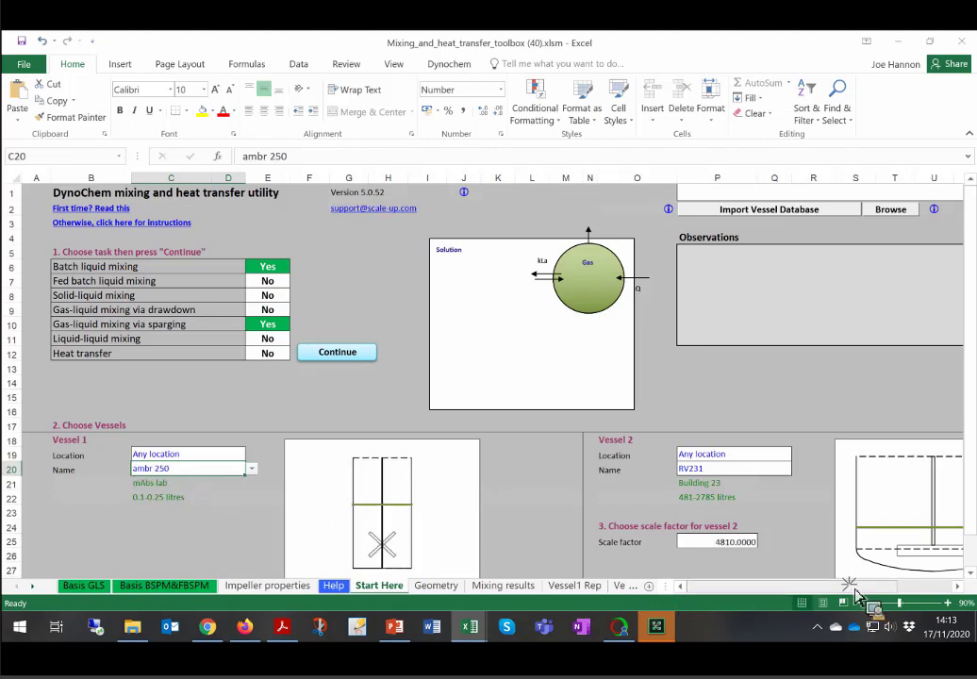
- Look through the locations available for vessel 2 without changing Any location
{"action": "scroll", "coordinate": [731, 538], "scroll_direction": "right", "scroll_amount": 2}
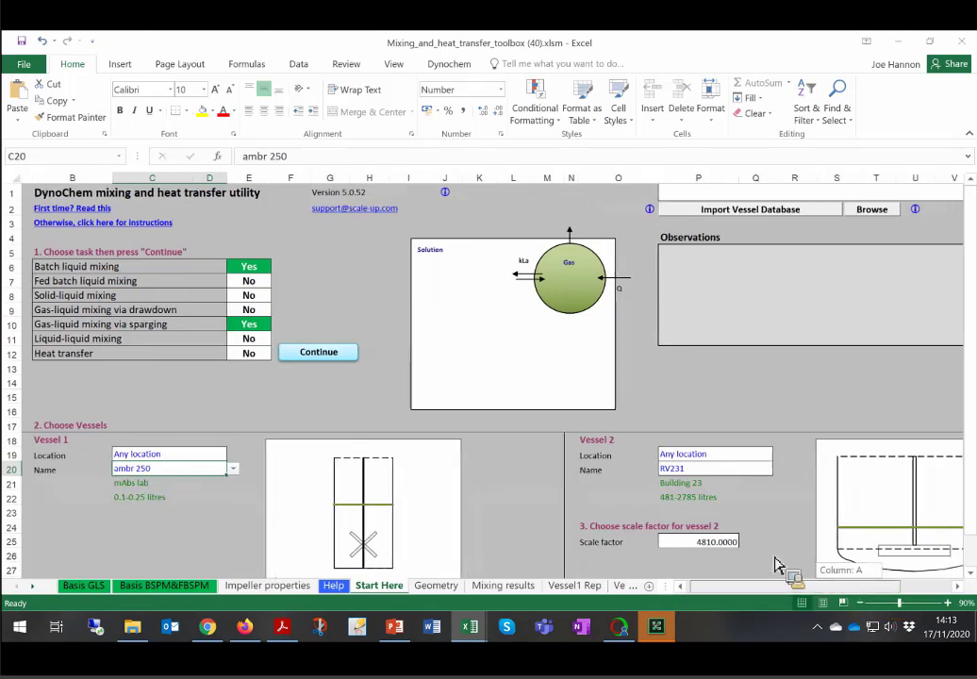
{"action": "scroll", "coordinate": [525, 459], "scroll_direction": "right", "scroll_amount": 3}
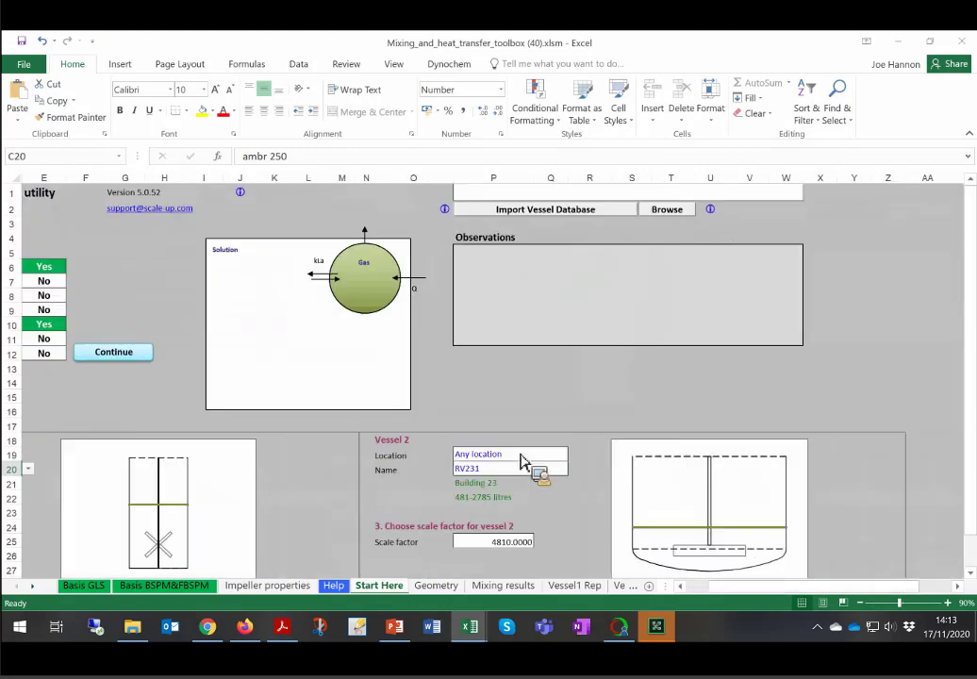
{"action": "left_click", "coordinate": [577, 456]}
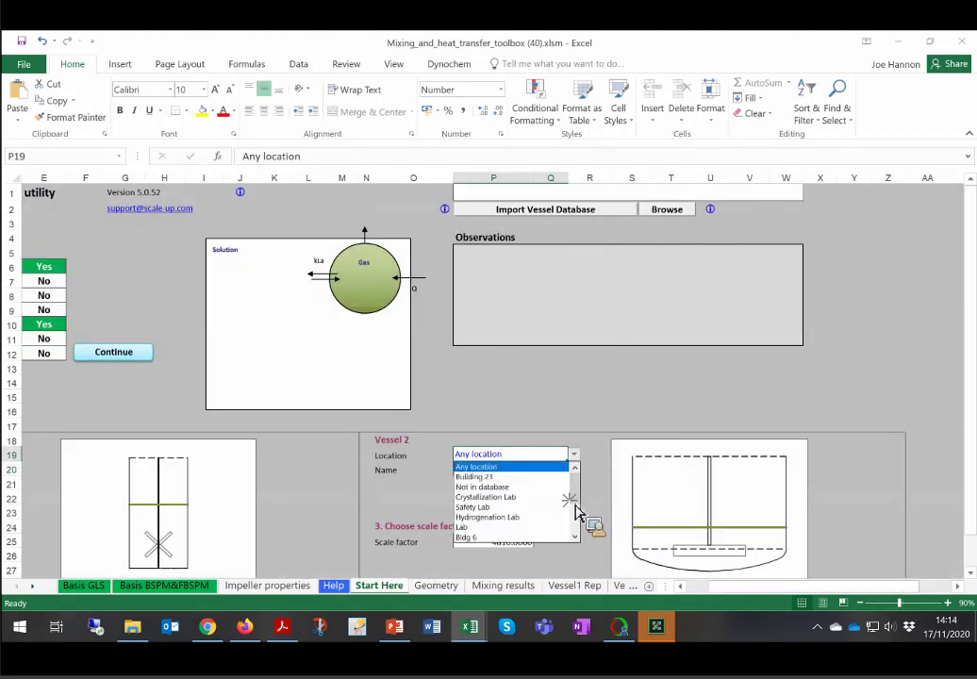
{"action": "left_click_drag", "start_coordinate": [575, 488], "coordinate": [574, 526]}
{"action": "scroll", "coordinate": [538, 547], "scroll_direction": "down", "scroll_amount": 1}
{"action": "key", "text": "Down"}
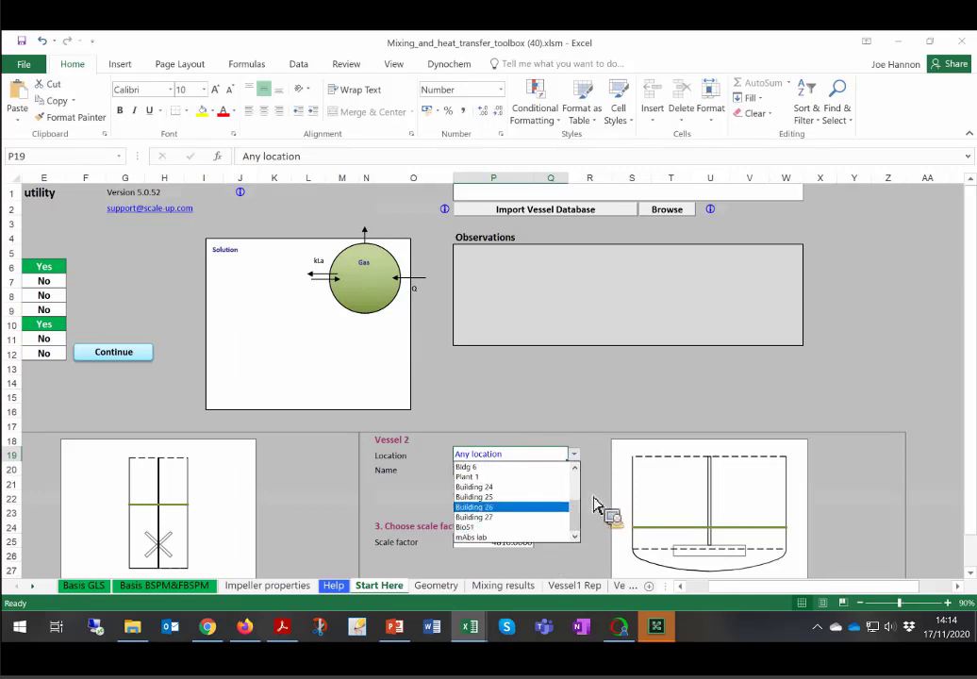
{"action": "left_click", "coordinate": [550, 485]}
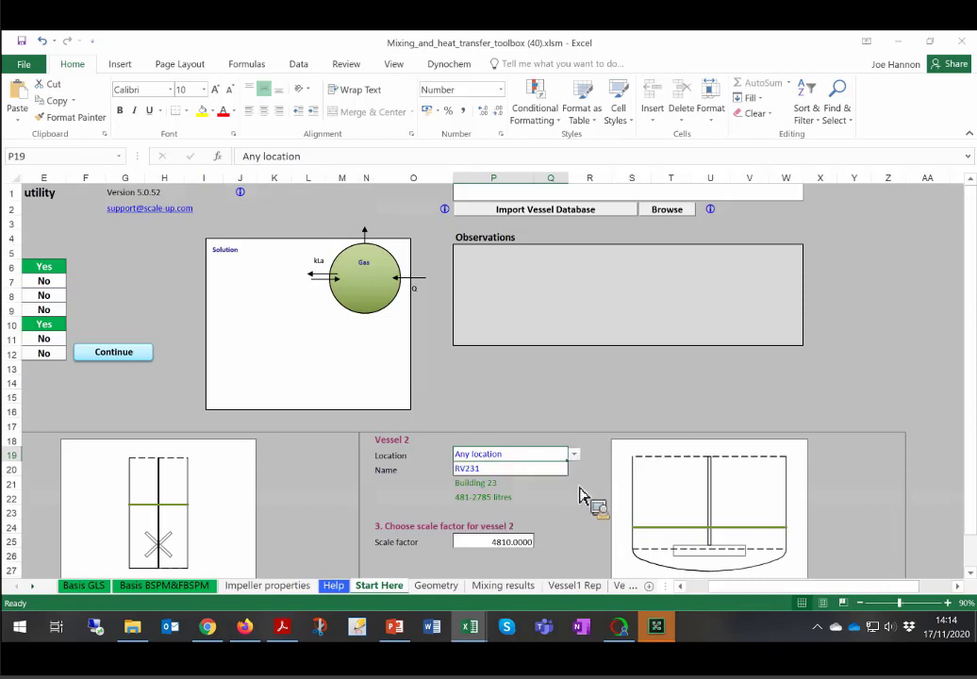
- Choose Sparged vessel 1 as vessel 2
{"action": "key", "text": "Down"}
{"action": "key", "text": "alt+Down"}
{"action": "key", "text": "Down"}
{"action": "key", "text": "Down"}
{"action": "key", "text": "Down"}
{"action": "key", "text": "Down"}
{"action": "key", "text": "Down"}
{"action": "key", "text": "Down"}
{"action": "key", "text": "Down"}
{"action": "key", "text": "Down"}
{"action": "scroll", "coordinate": [577, 529], "scroll_direction": "down", "scroll_amount": 8}
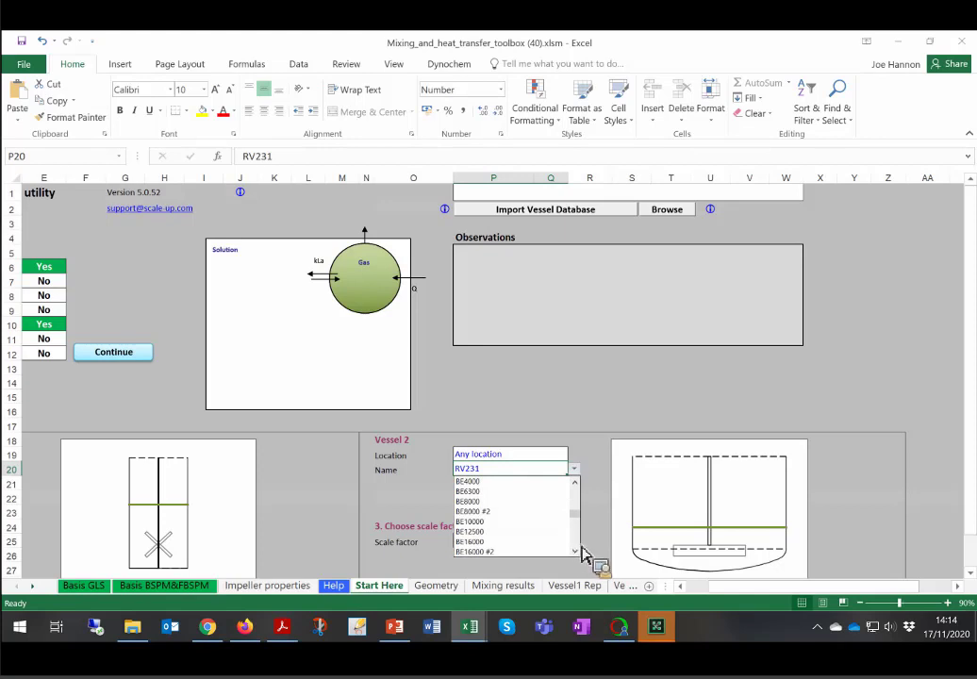
{"action": "scroll", "coordinate": [582, 554], "scroll_direction": "down", "scroll_amount": 4}
{"action": "scroll", "coordinate": [582, 555], "scroll_direction": "down", "scroll_amount": 6}
{"action": "left_click", "coordinate": [483, 531]}
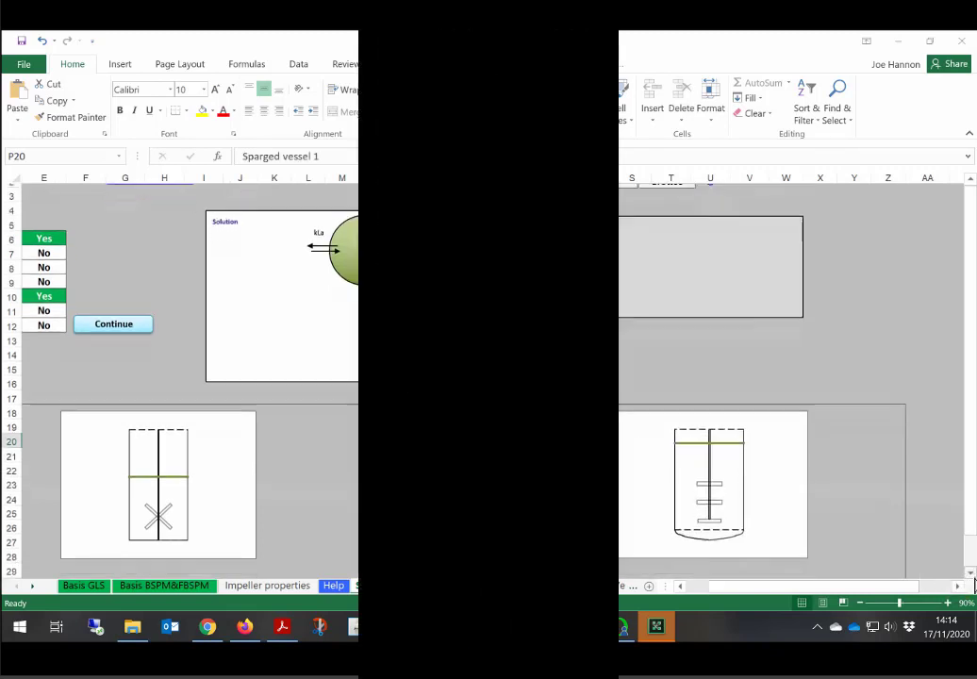
- On the ambr 15 sheet of the Bio_mixing_toolbox workbook, set the agitator speed to 1190 rpm and check the coalescing kLa
{"action": "left_click", "coordinate": [260, 434]}
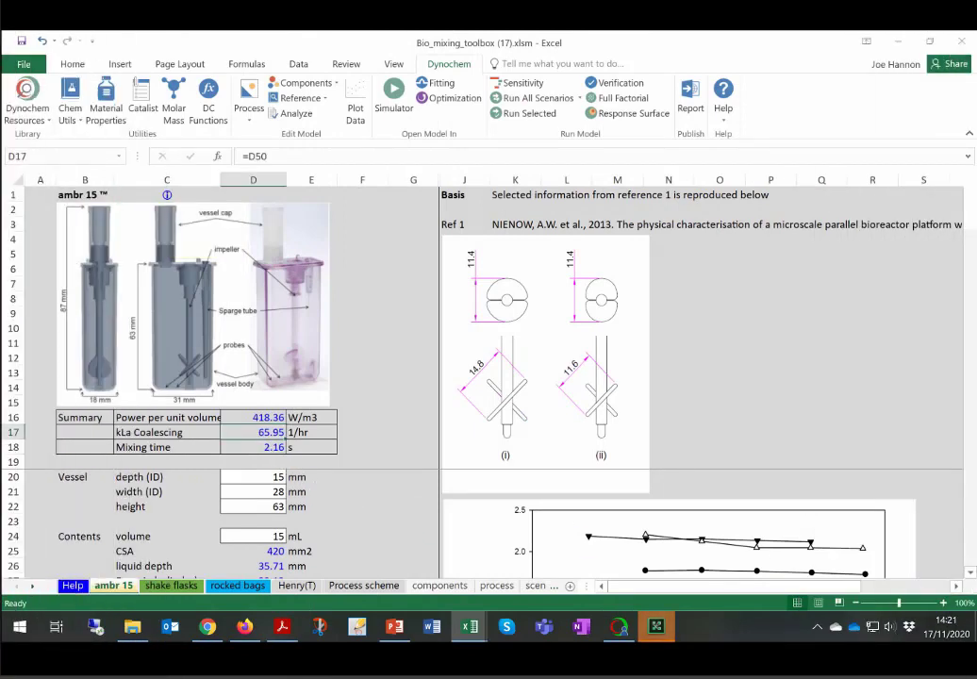
{"action": "left_click", "coordinate": [971, 572]}
{"action": "left_click", "coordinate": [971, 572]}
{"action": "left_click", "coordinate": [970, 572]}
{"action": "left_click", "coordinate": [971, 572]}
{"action": "left_click", "coordinate": [970, 572]}
{"action": "scroll", "coordinate": [969, 571], "scroll_direction": "down", "scroll_amount": 2}
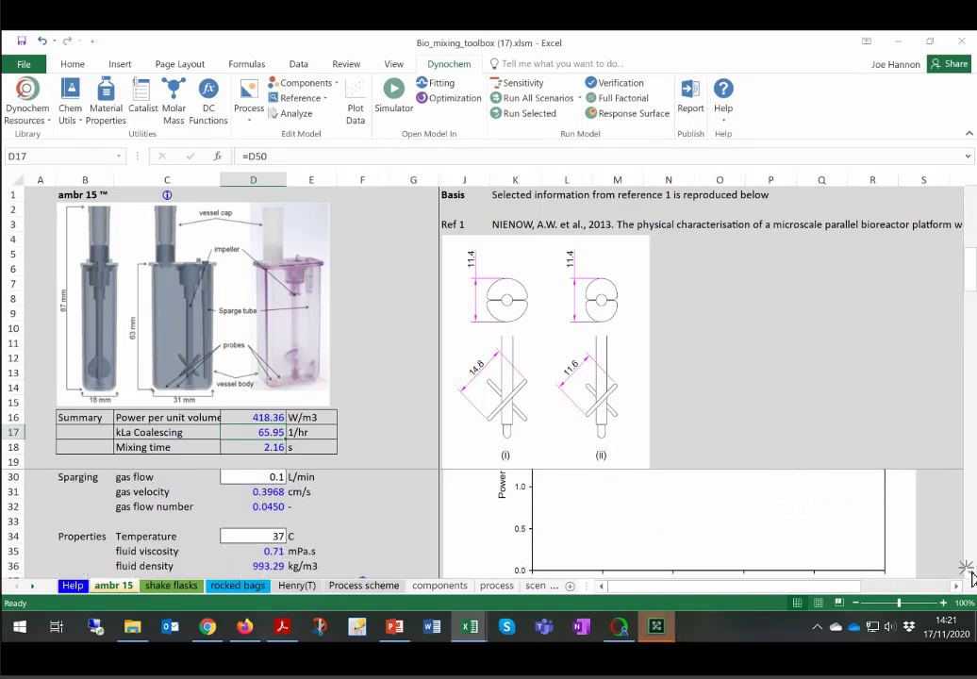
{"action": "scroll", "coordinate": [273, 513], "scroll_direction": "down", "scroll_amount": 2}
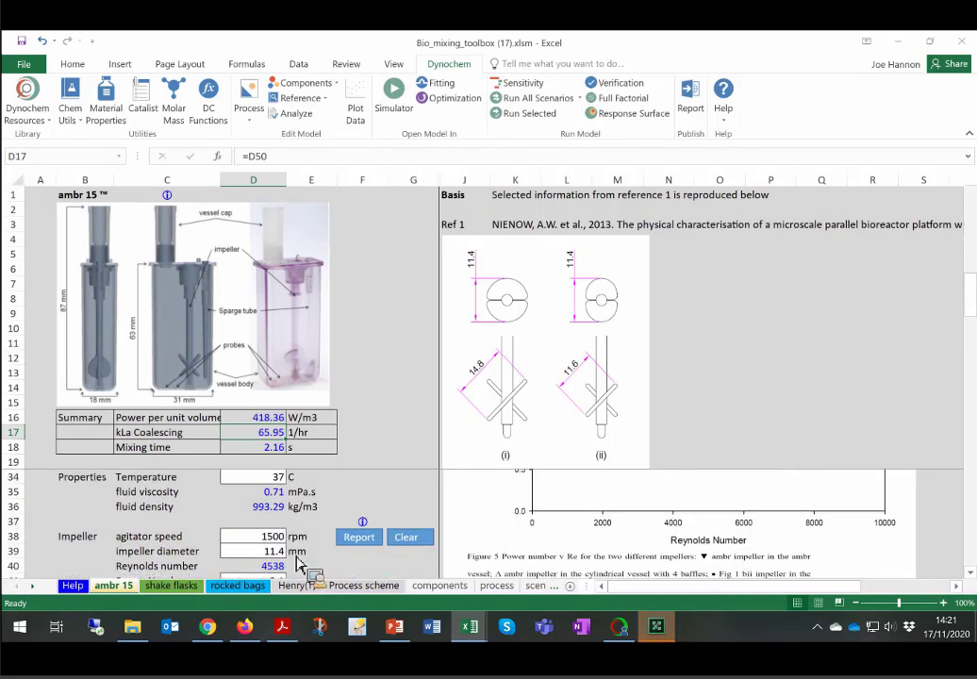
{"action": "left_click", "coordinate": [273, 536]}
{"action": "type", "text": "1"}
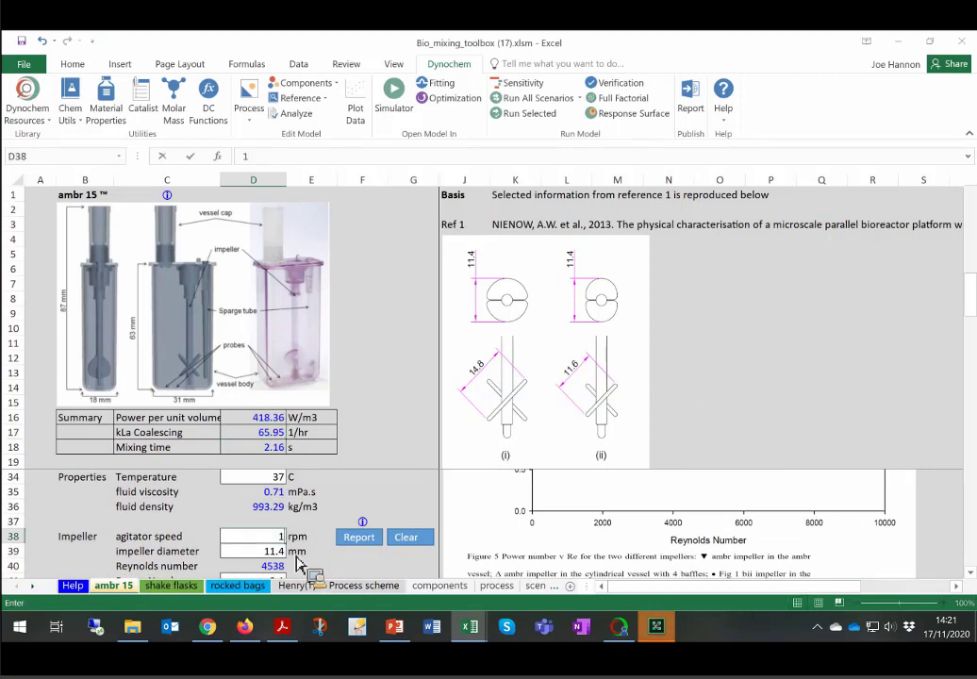
{"action": "type", "text": "190"}
{"action": "key", "text": "Return"}
{"action": "left_click", "coordinate": [259, 438]}
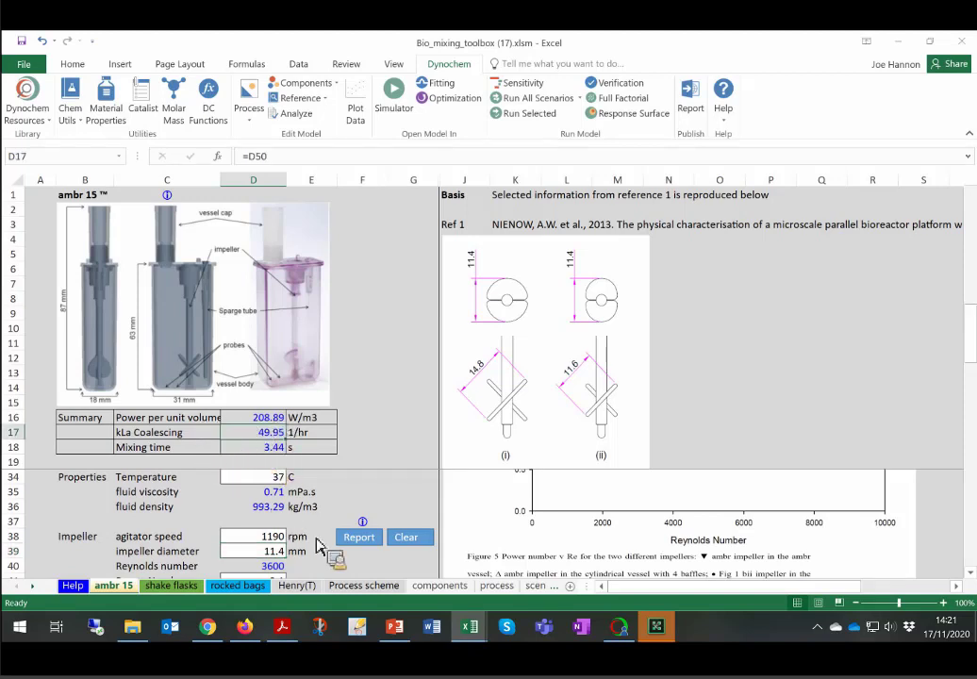
- Go to the shake flasks sheet and set the shaking frequency to 220 1/min
{"action": "left_click", "coordinate": [188, 591]}
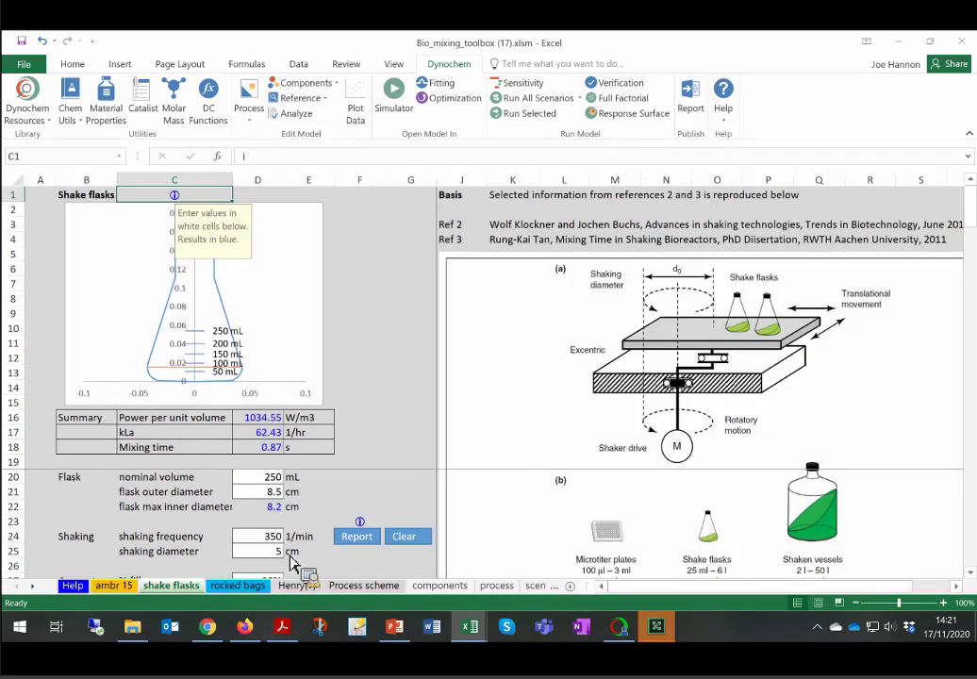
{"action": "type", "text": "22"}
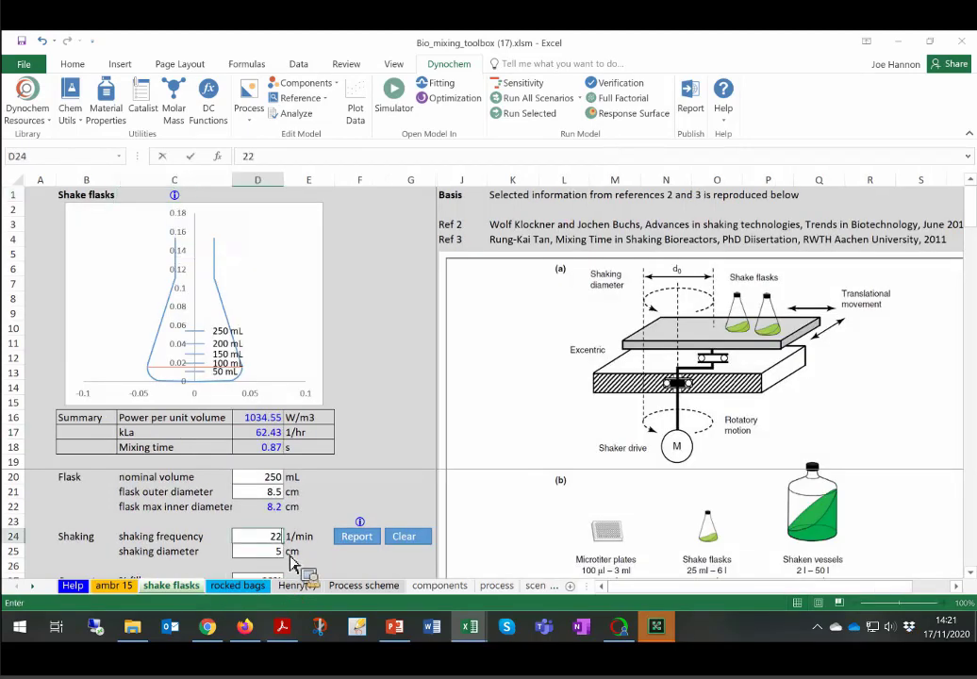
{"action": "type", "text": "0"}
{"action": "key", "text": "Return"}
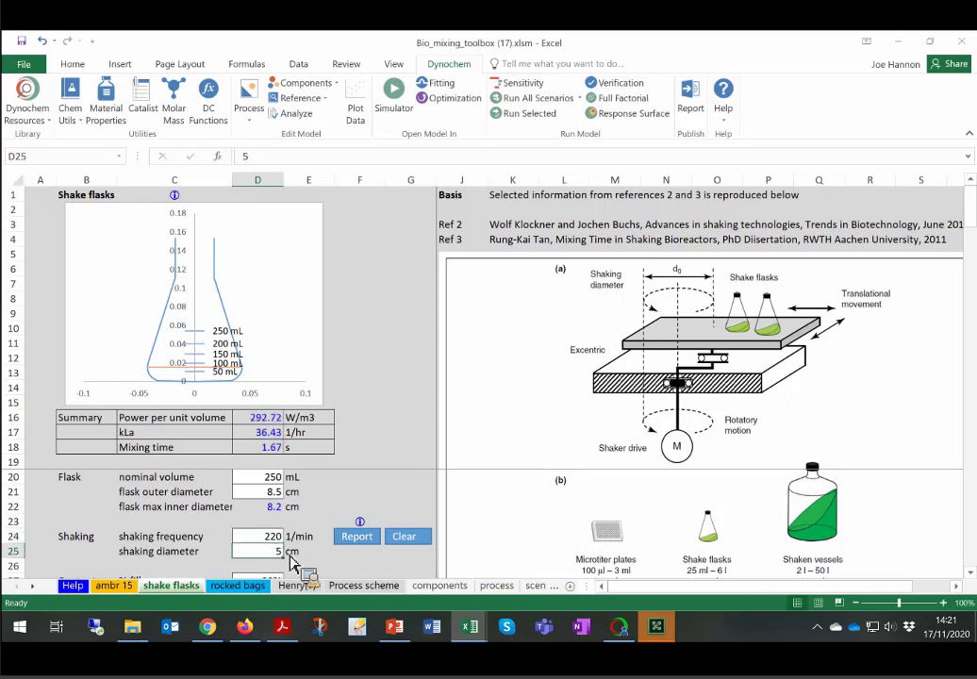
- Set the shake flask's shaking frequency to 290 1/min and check the kLa in the summary
{"action": "key", "text": "Up"}
{"action": "type", "text": "29"}
{"action": "key", "text": "Return"}
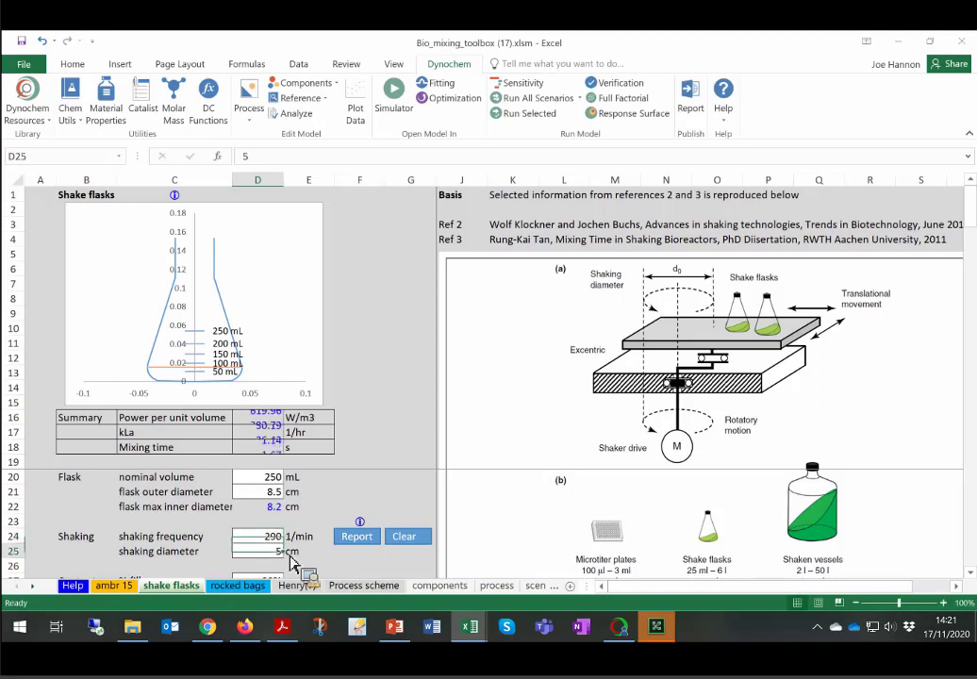
{"action": "left_click", "coordinate": [250, 432]}
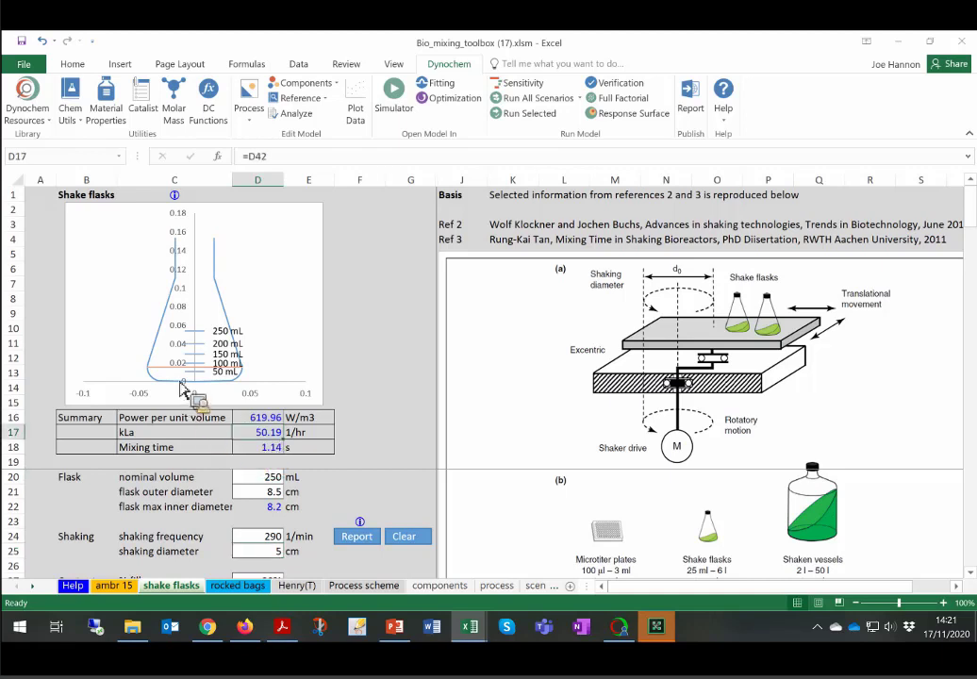
- Go to the rocked bags sheet and set the rocking rate to 22 rpm
{"action": "left_click", "coordinate": [349, 589]}
{"action": "left_click", "coordinate": [245, 590]}
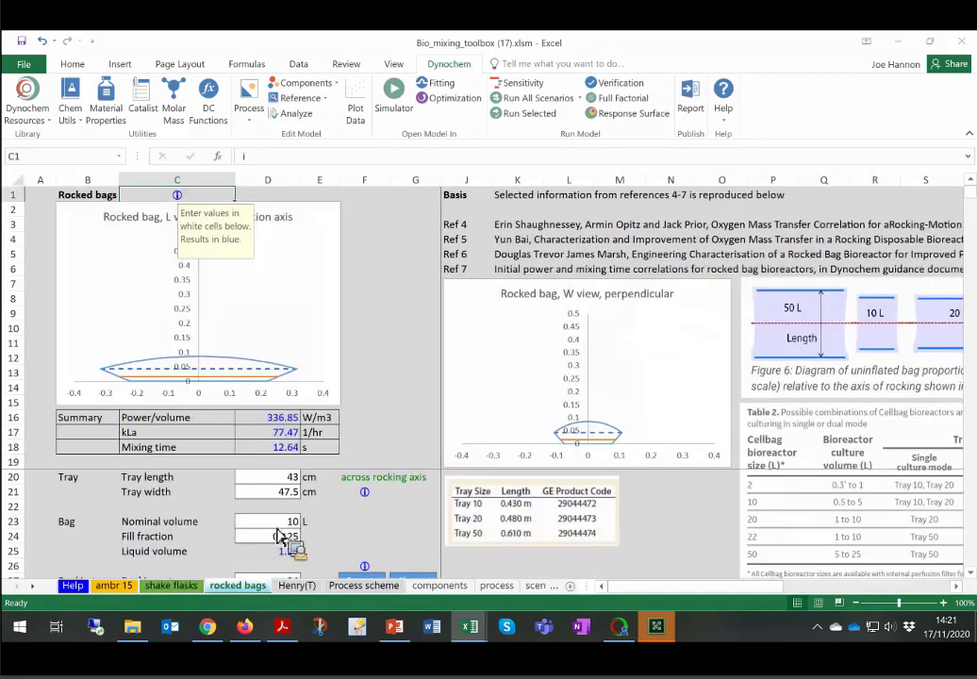
{"action": "scroll", "coordinate": [287, 540], "scroll_direction": "down", "scroll_amount": 3}
{"action": "scroll", "coordinate": [666, 523], "scroll_direction": "up", "scroll_amount": 3}
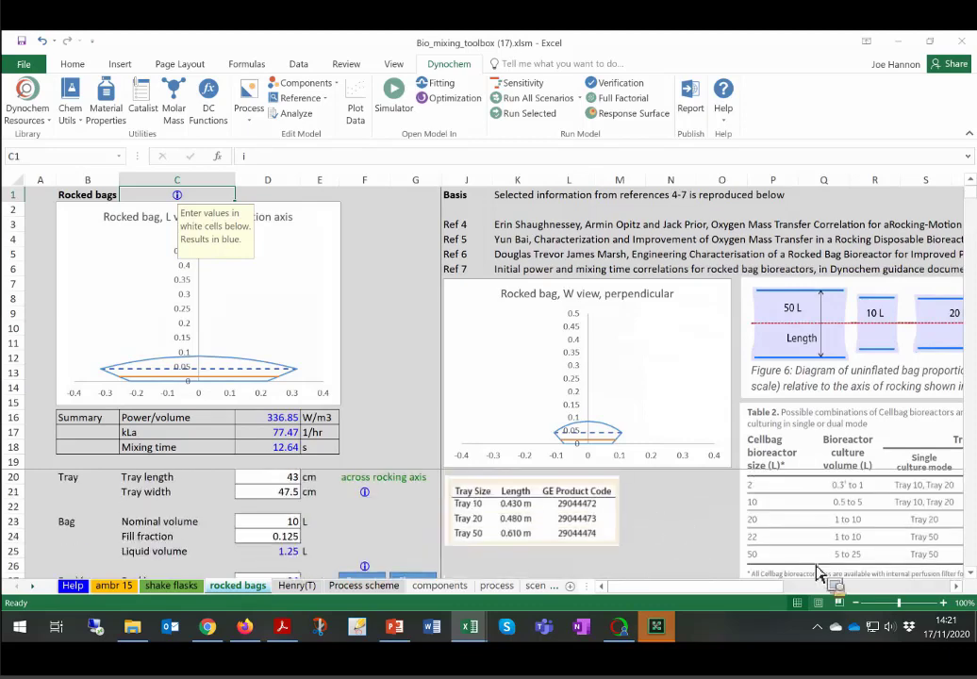
{"action": "left_click_drag", "start_coordinate": [972, 578], "coordinate": [262, 564]}
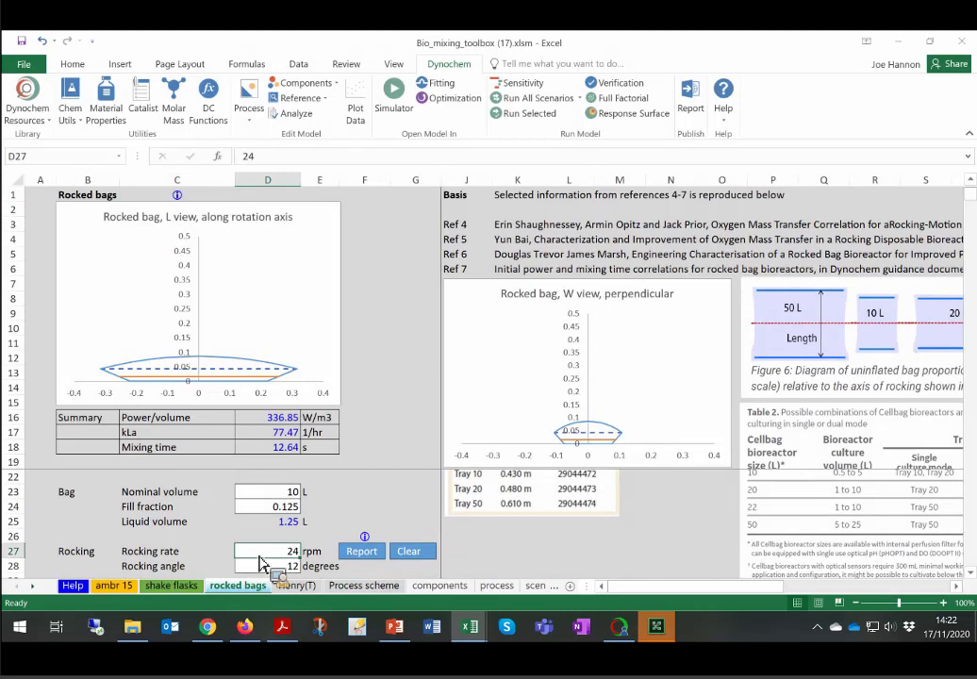
{"action": "type", "text": "22"}
{"action": "key", "text": "Return"}
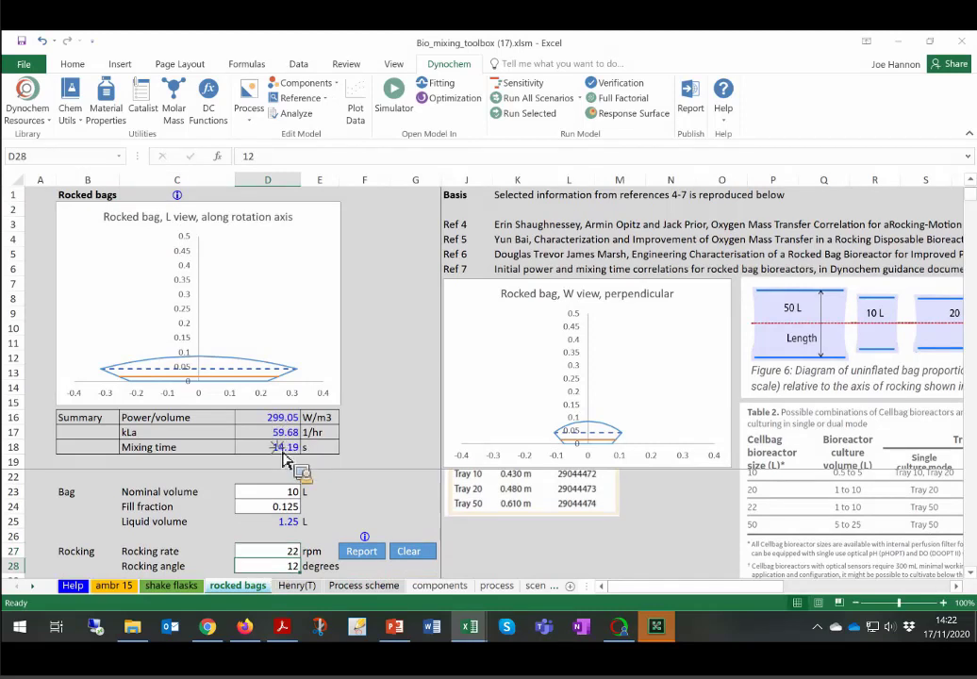
- Examine the rocked bag's power per volume, kLa and mixing time in the summary
{"action": "left_click", "coordinate": [280, 418]}
{"action": "left_click_drag", "start_coordinate": [272, 455], "coordinate": [269, 453]}
{"action": "left_click", "coordinate": [271, 449]}
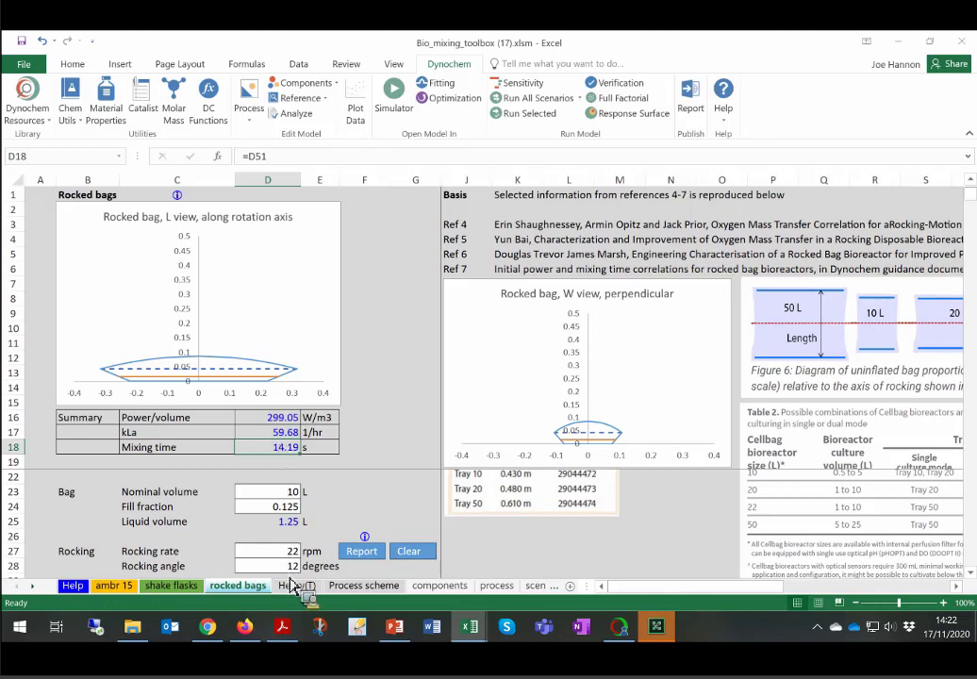
- Look through the Henry(T), Process scheme, components and process sheets of the mixing toolbox workbook in turn
{"action": "key", "text": "Up"}
{"action": "scroll", "coordinate": [220, 598], "scroll_direction": "up", "scroll_amount": 2}
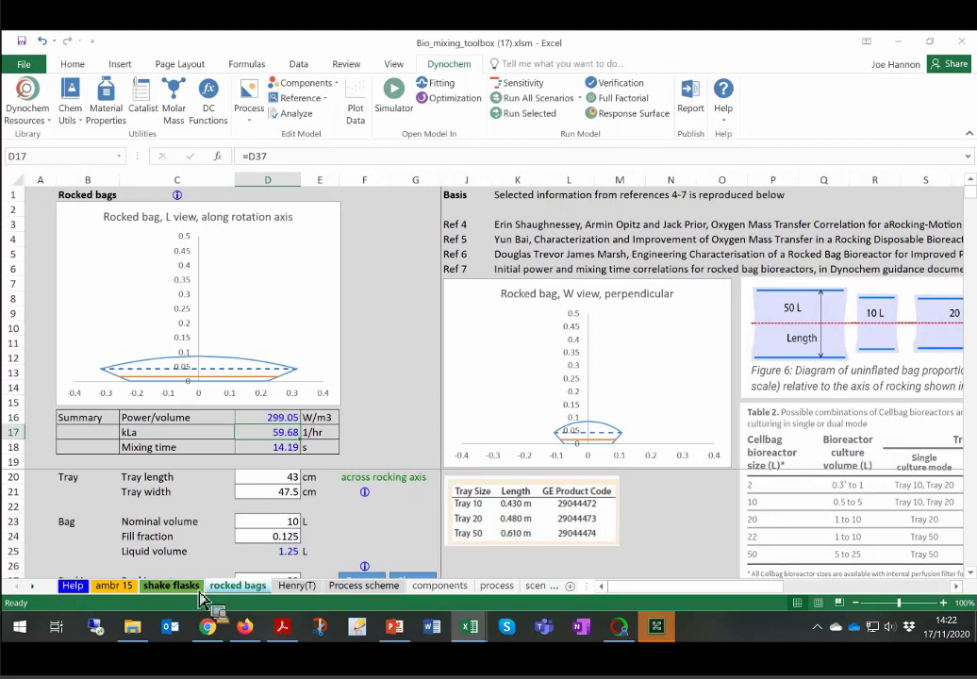
{"action": "left_click", "coordinate": [303, 591]}
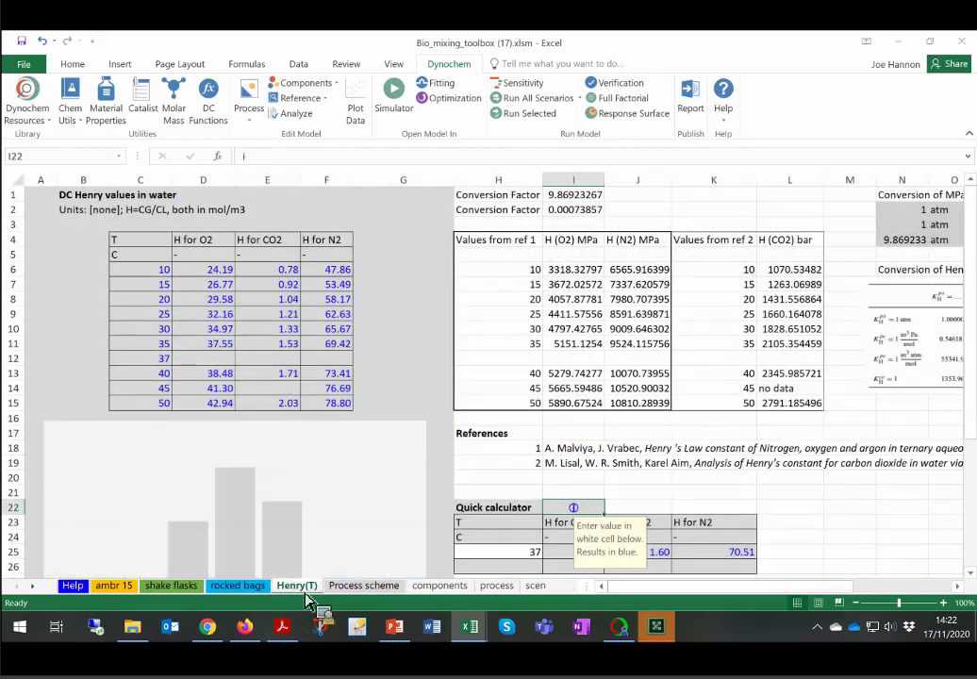
{"action": "left_click", "coordinate": [362, 587]}
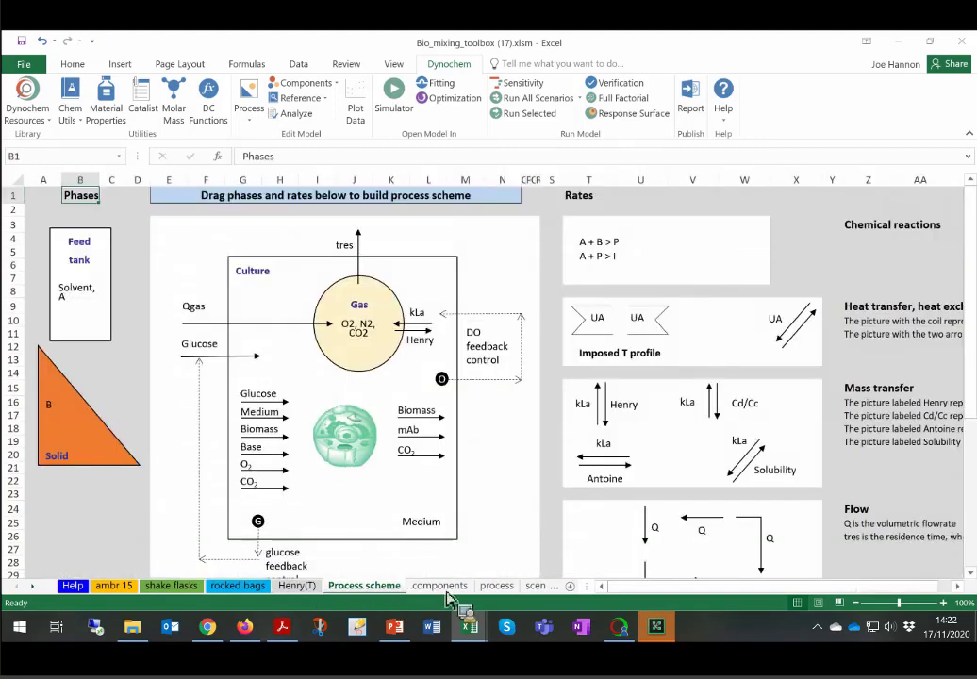
{"action": "left_click", "coordinate": [439, 586]}
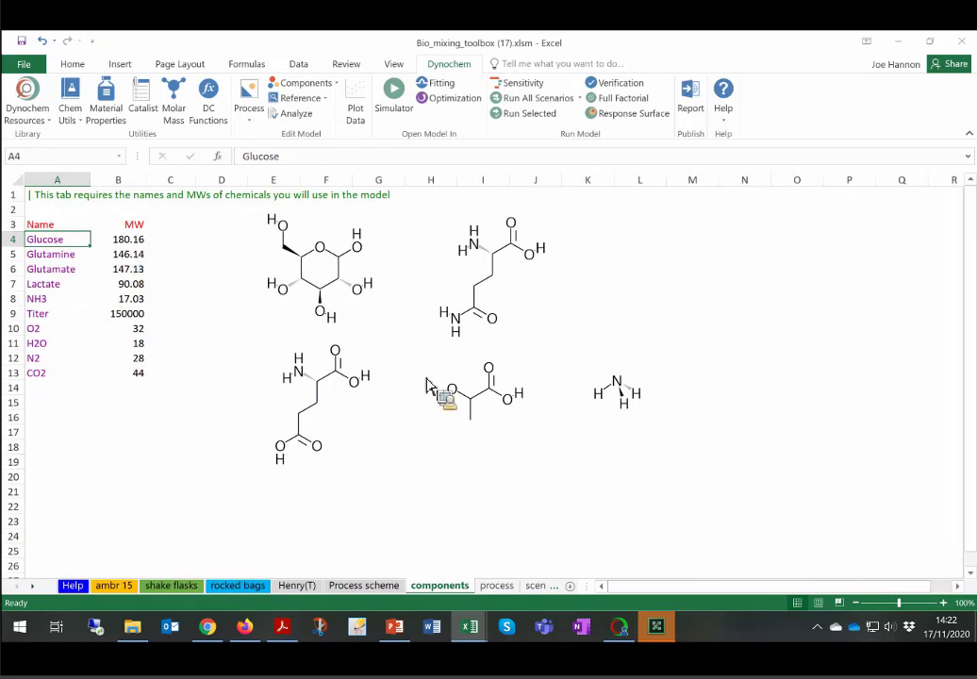
{"action": "left_click", "coordinate": [497, 587]}
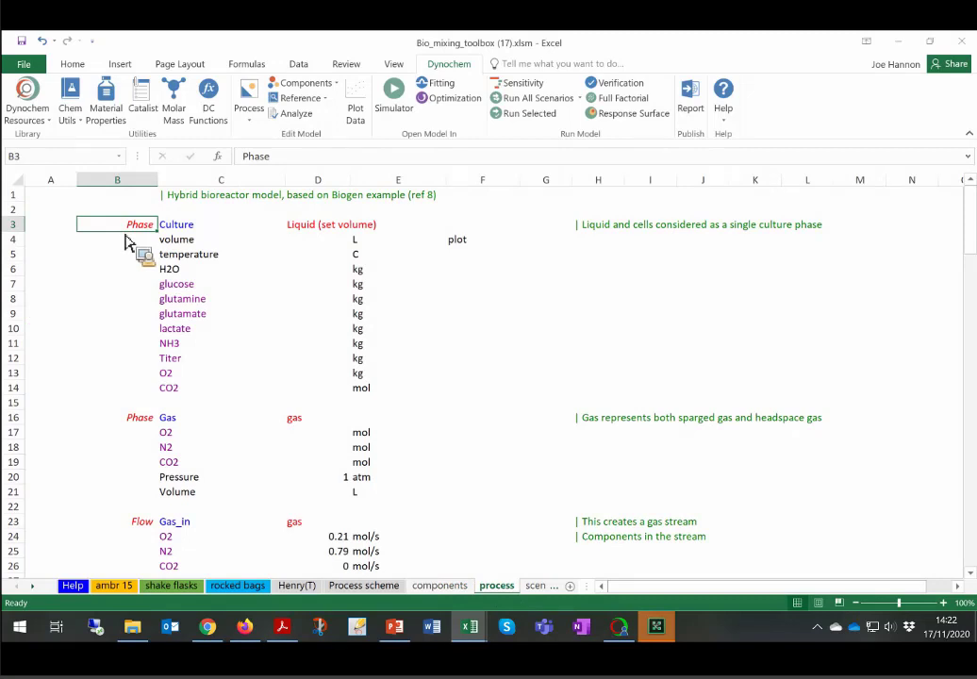
- Go to the scenarios sheet and select the entire ambr, shake flask and rocked bag scenario rows
{"action": "left_click", "coordinate": [535, 586]}
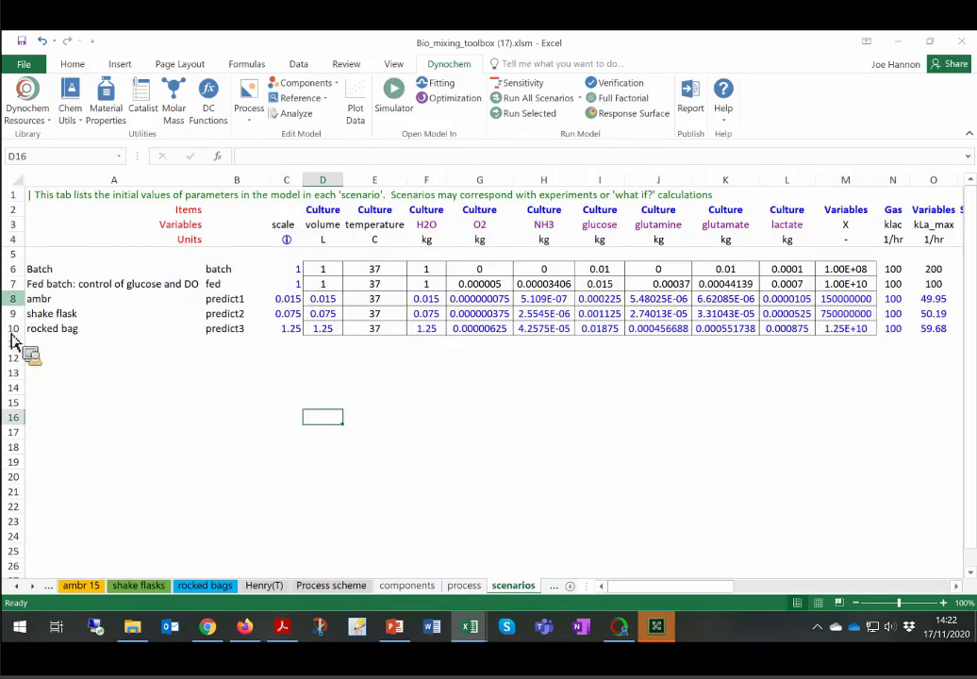
{"action": "left_click_drag", "start_coordinate": [13, 298], "coordinate": [62, 325]}
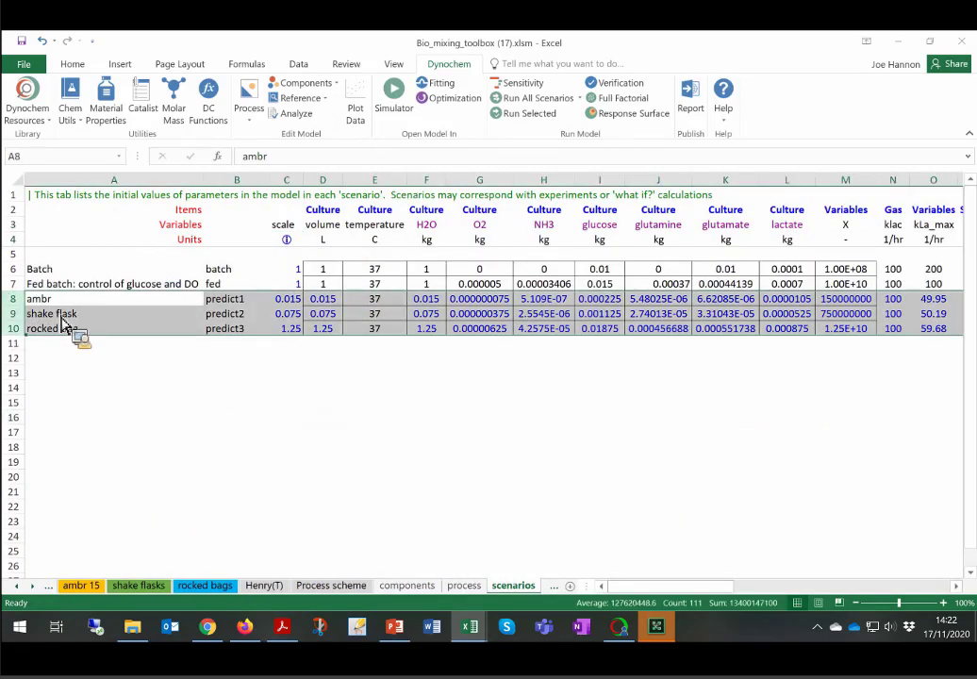